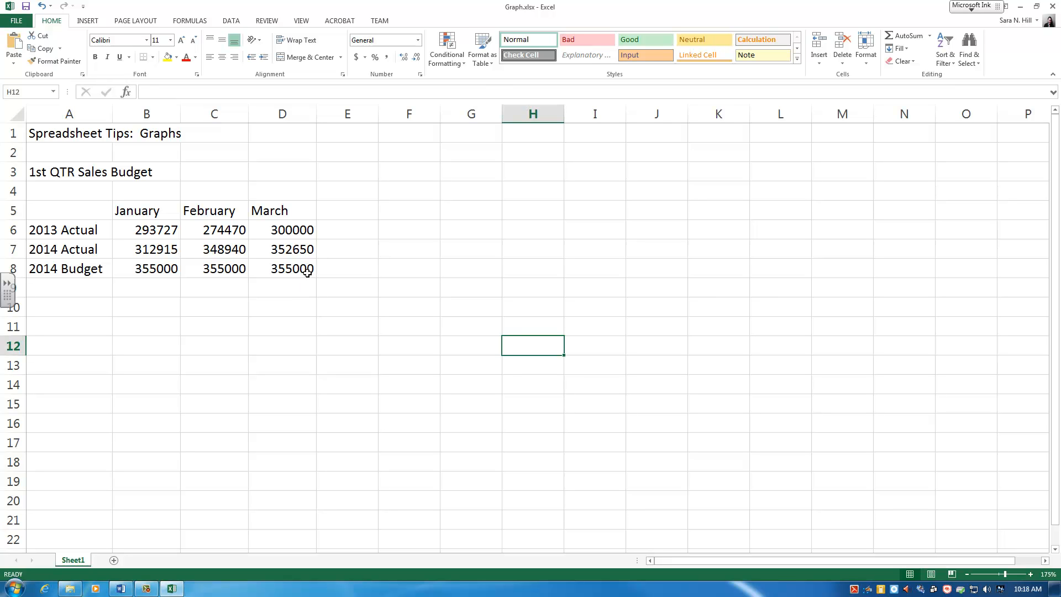
# Insert a 2-D line chart with markers from the sales data in A5:D8 and place it directly below the table
pyautogui.click(307, 271)
pyautogui.moveTo(303, 274); pyautogui.dragTo(57, 214)
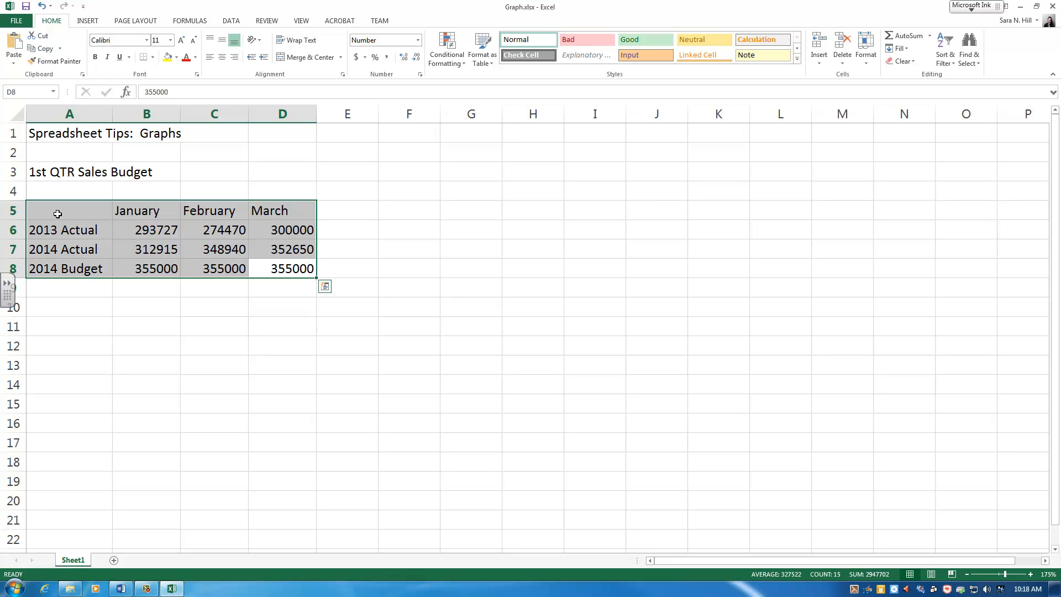
pyautogui.click(87, 22)
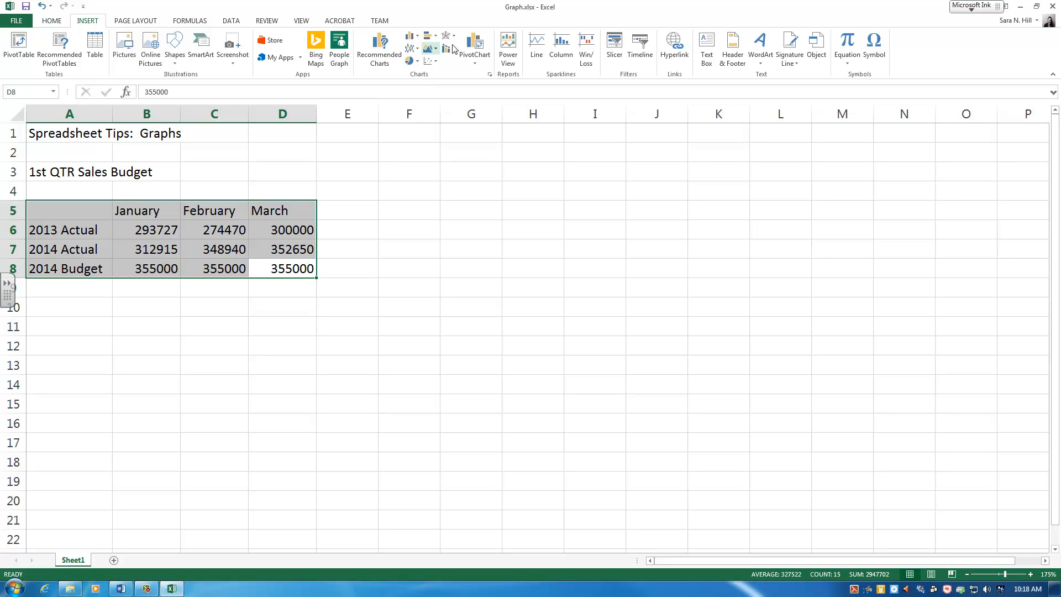
pyautogui.click(411, 49)
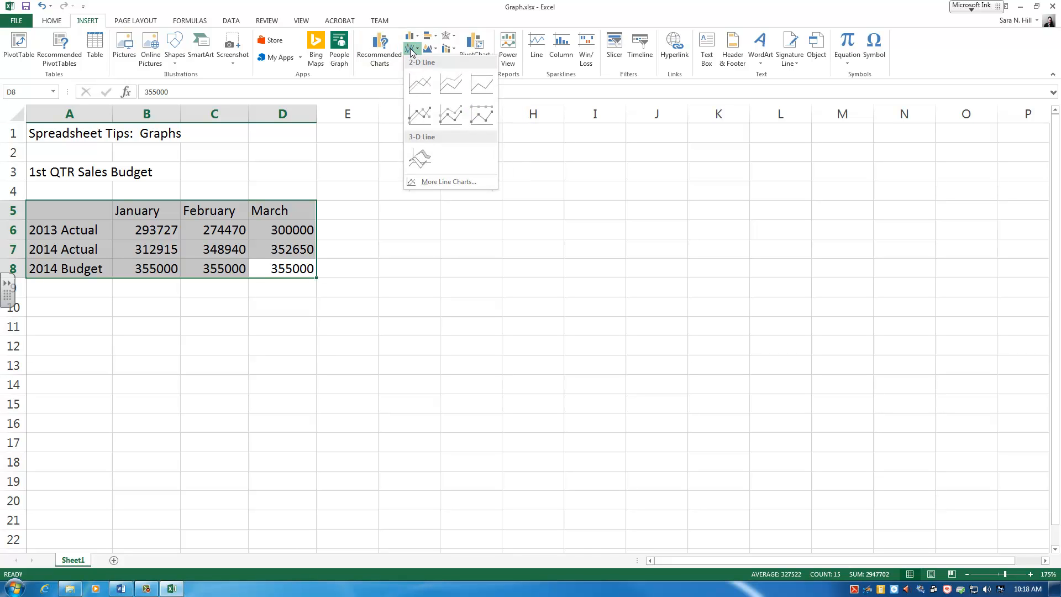
pyautogui.click(420, 119)
pyautogui.moveTo(481, 218); pyautogui.dragTo(182, 285)
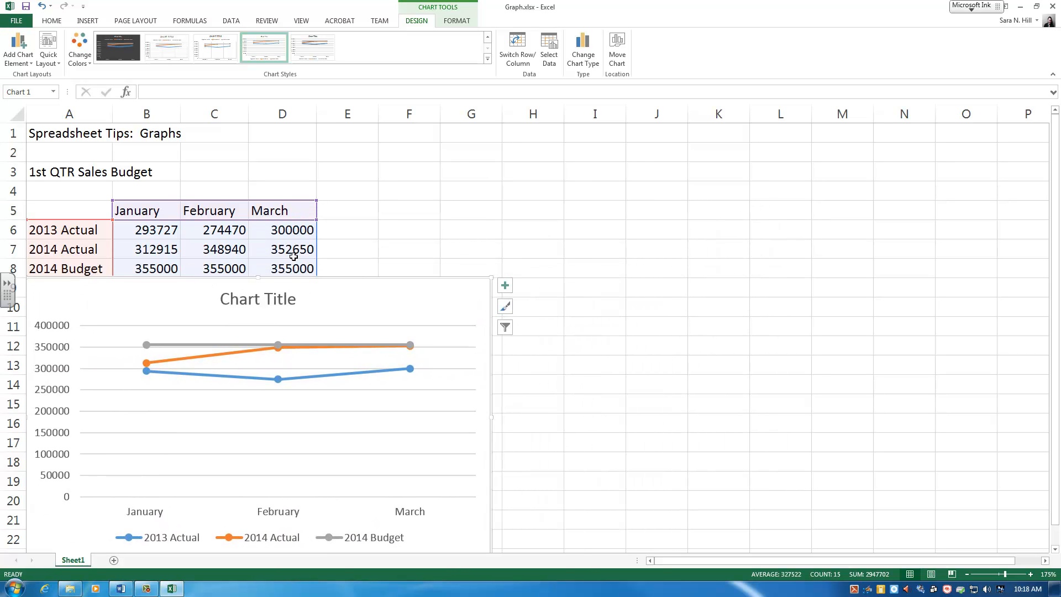
# Change the chart title to "Sales 1st Qtr"
pyautogui.scroll(-1, 445, 182)
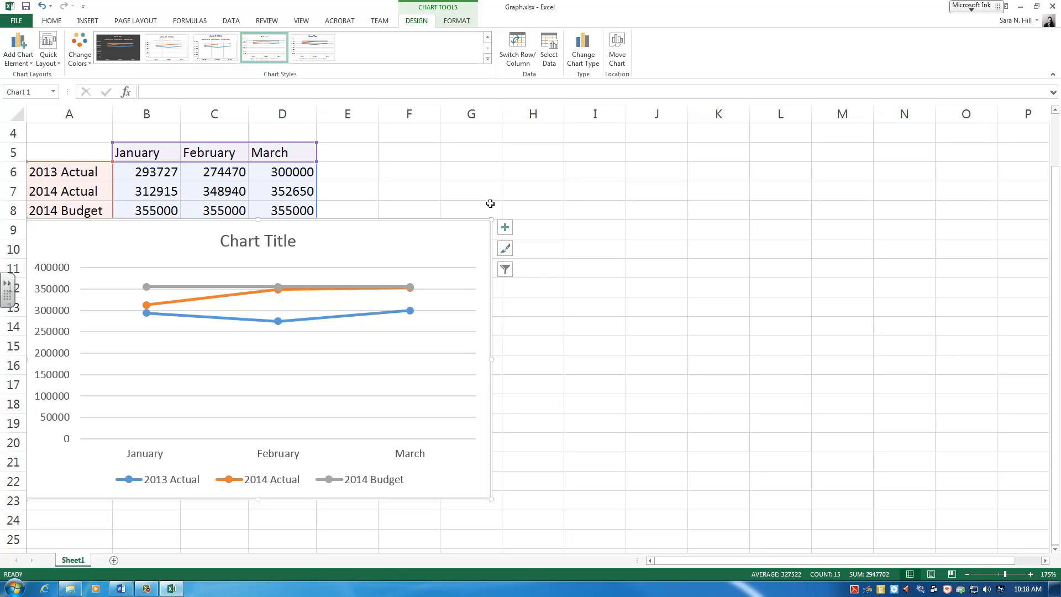
pyautogui.click(268, 245)
pyautogui.moveTo(298, 242); pyautogui.dragTo(253, 244)
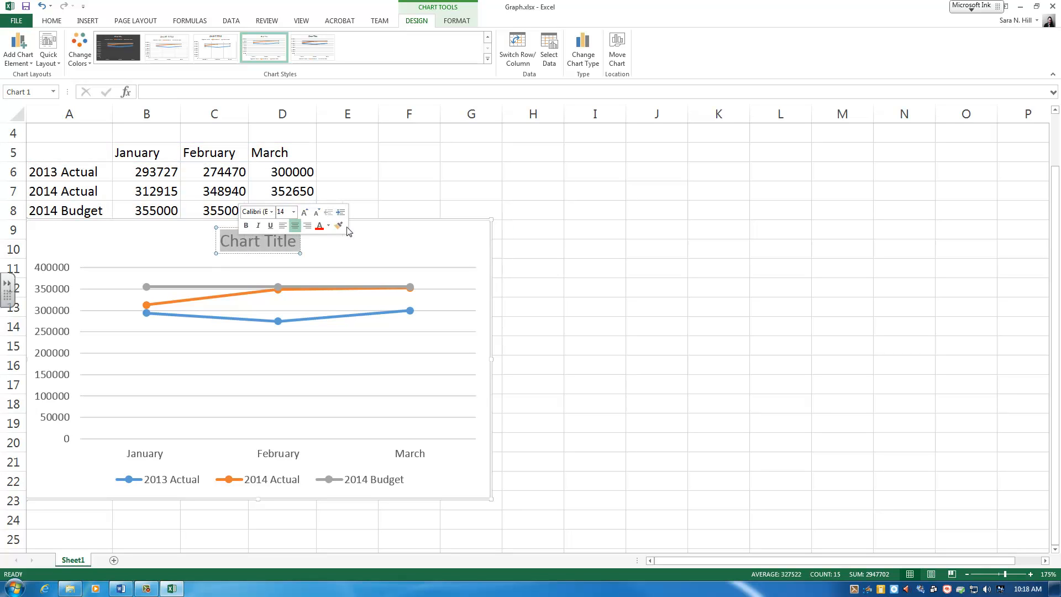
pyautogui.write('S')
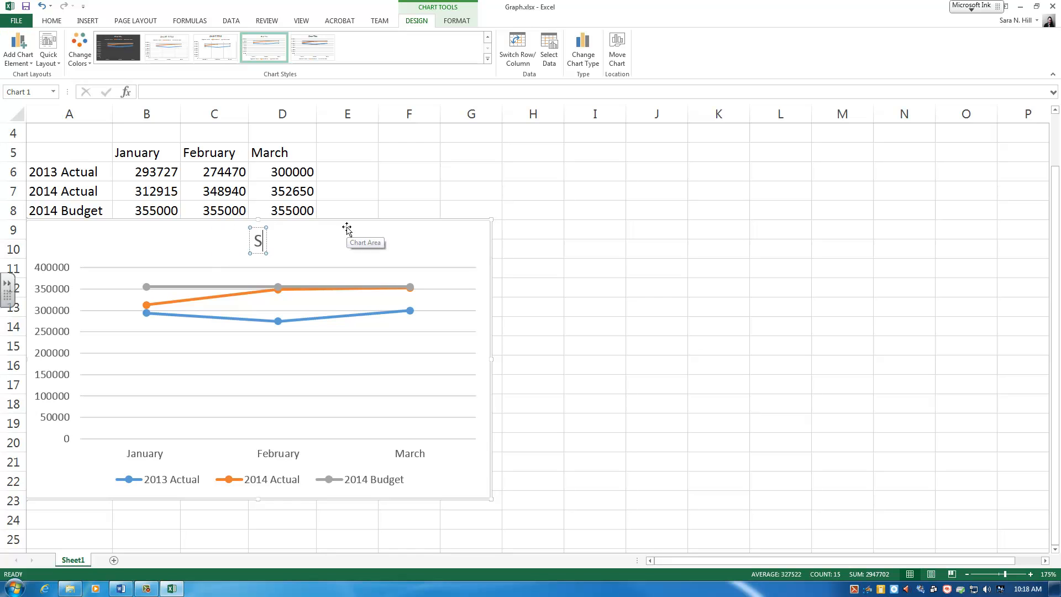
pyautogui.write('ales 1s')
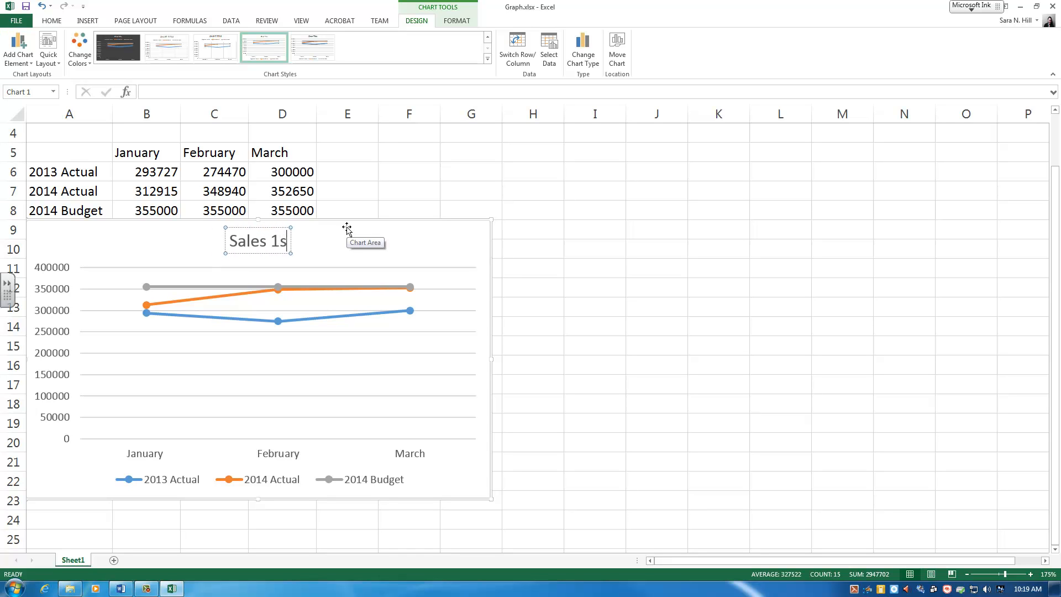
pyautogui.write('t Q')
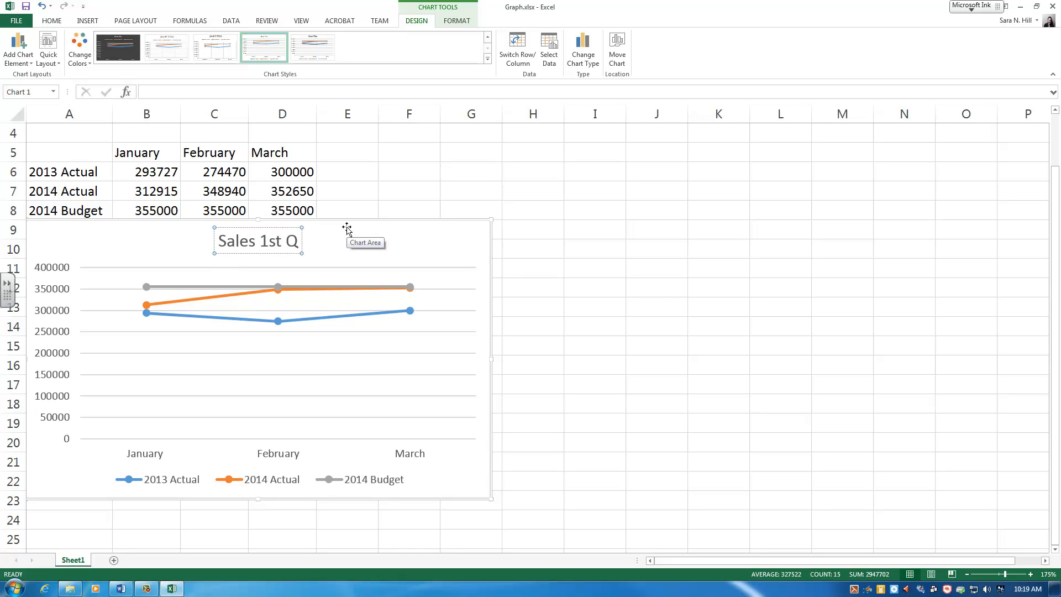
pyautogui.write('tr')
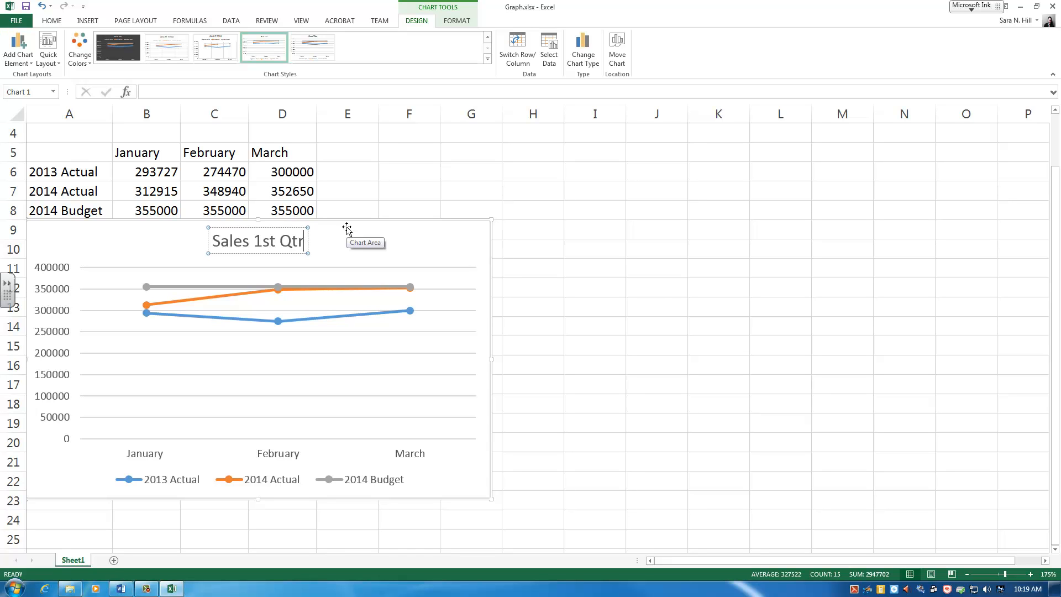
pyautogui.click(403, 250)
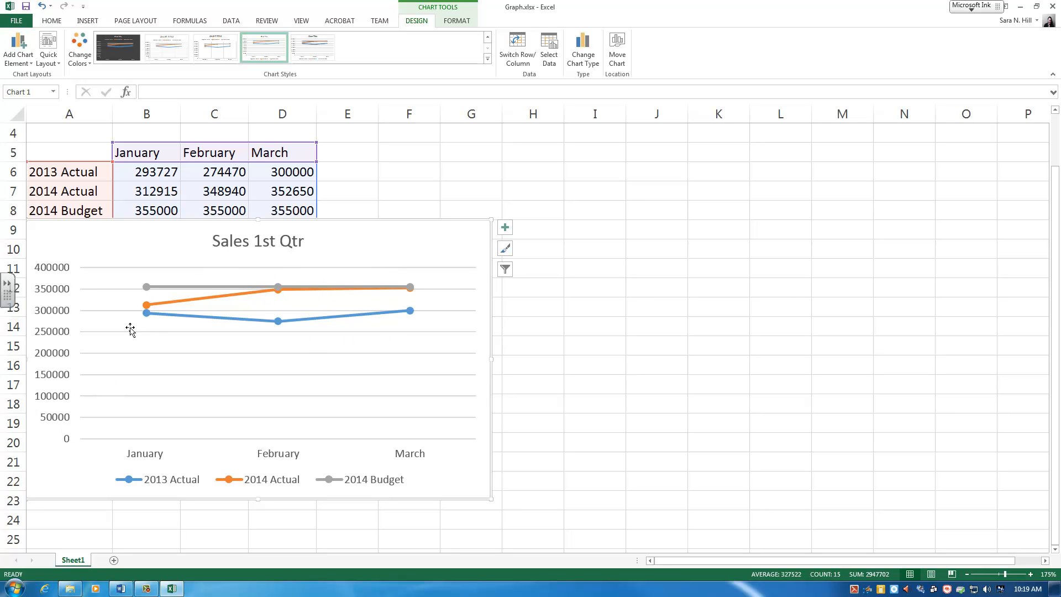
# Set the minimum bound of the chart's vertical axis to 250000
pyautogui.click(55, 314)
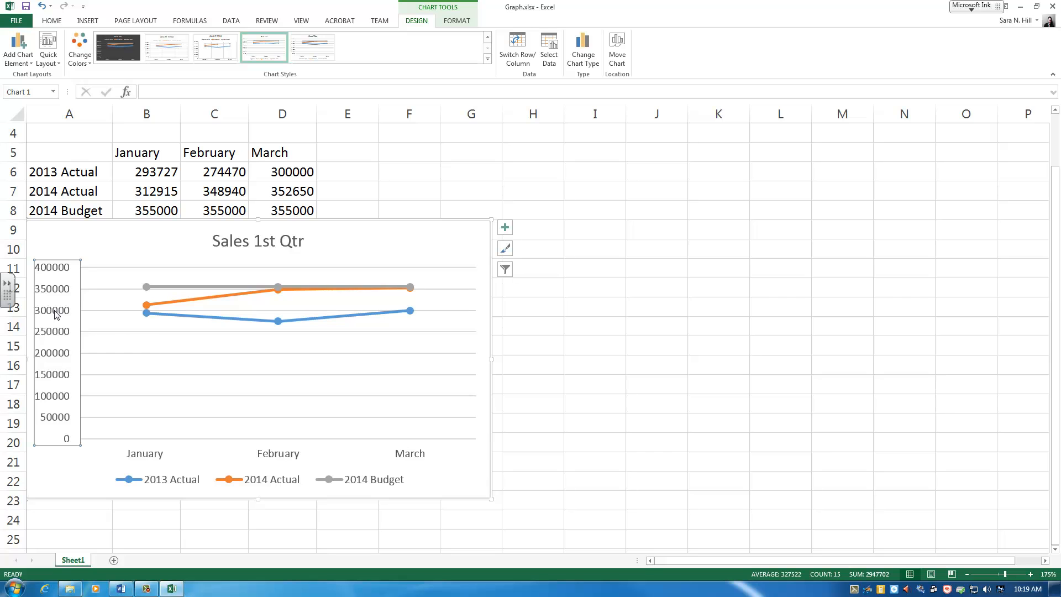
pyautogui.rightClick(55, 314)
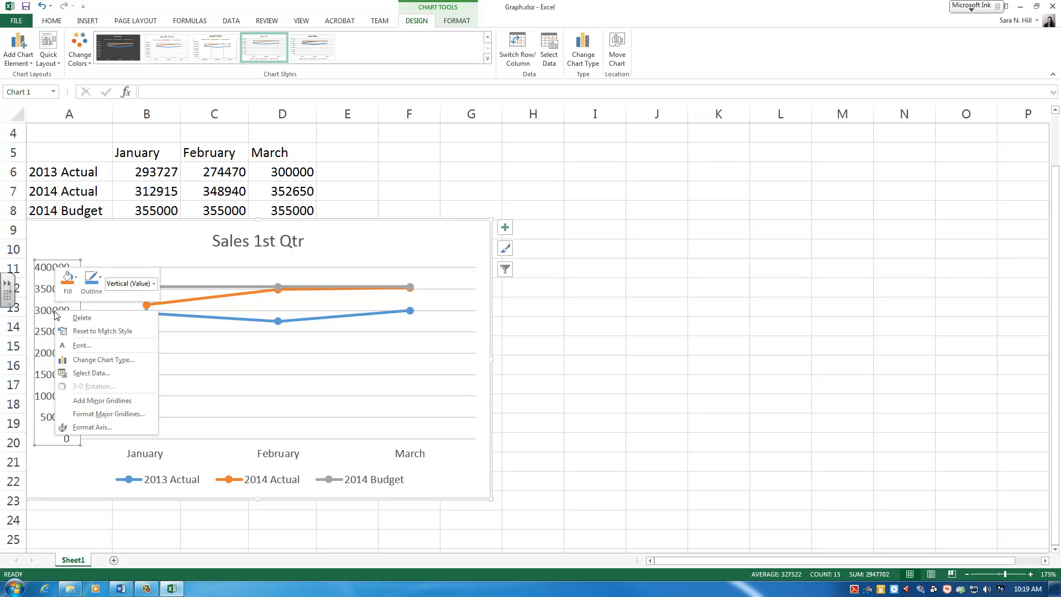
pyautogui.click(84, 429)
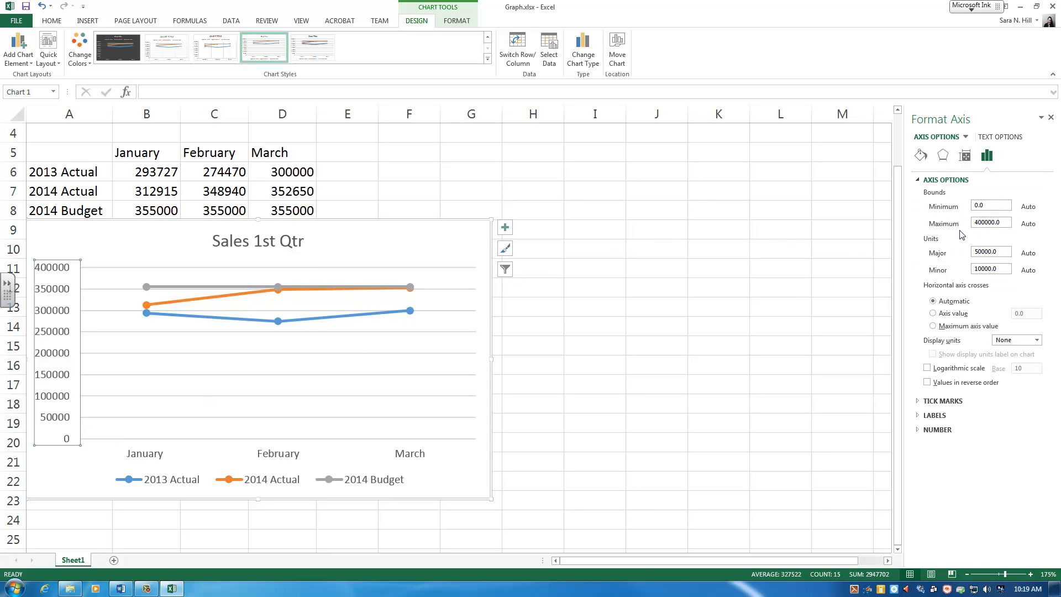
pyautogui.click(994, 206)
pyautogui.doubleClick(986, 205)
pyautogui.write('250000')
pyautogui.press('Return')
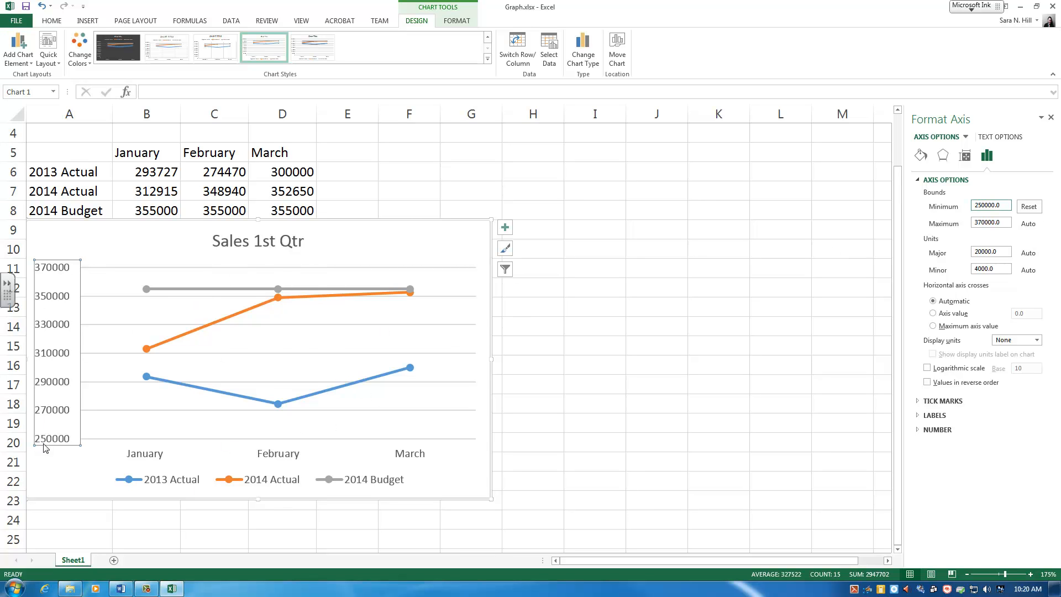
pyautogui.click(323, 434)
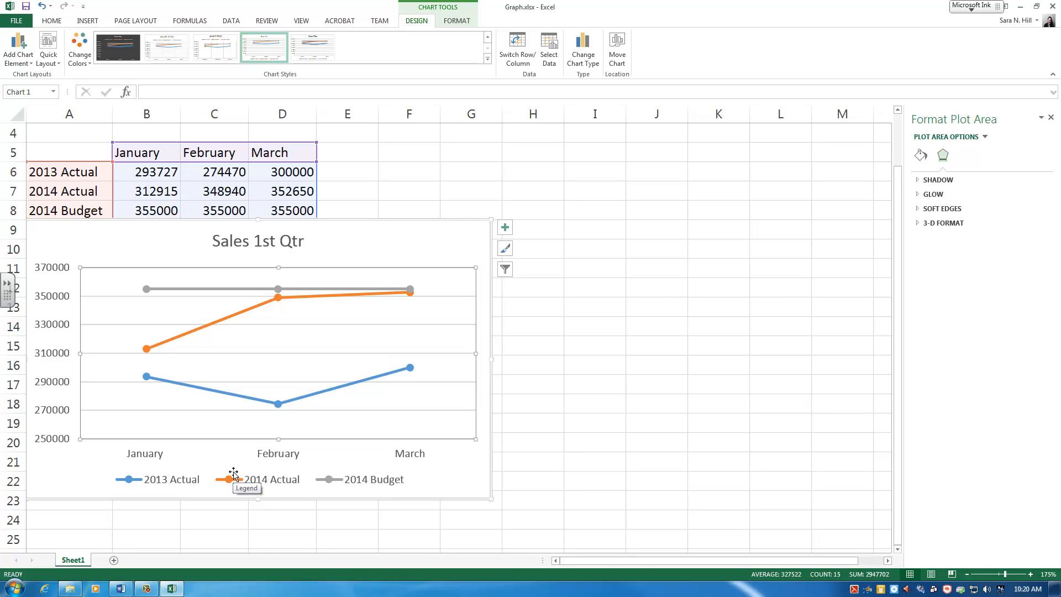
# Set the chart's legend position to Right
pyautogui.click(263, 483)
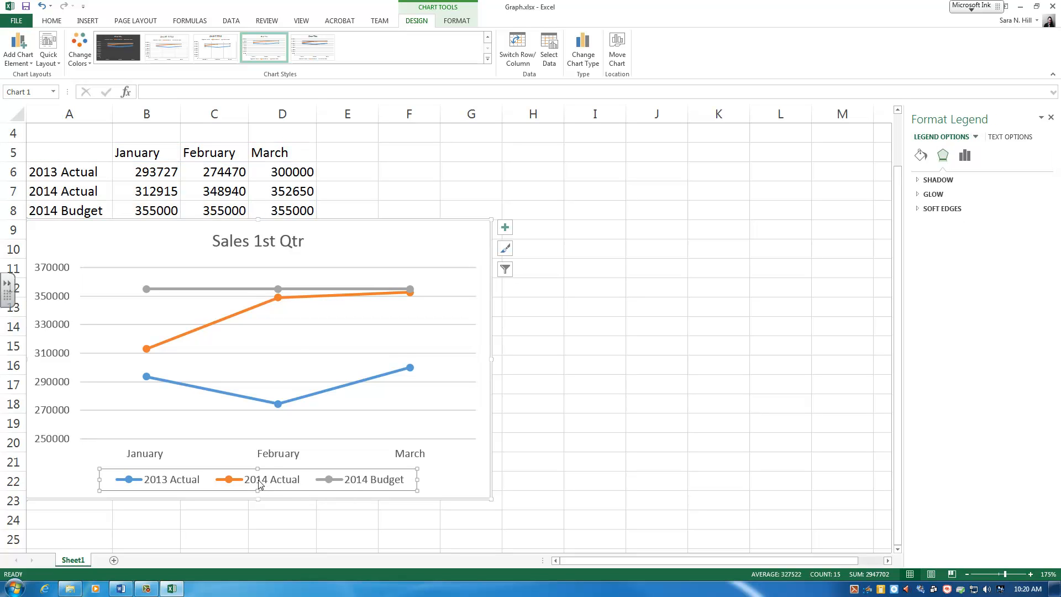
pyautogui.rightClick(261, 484)
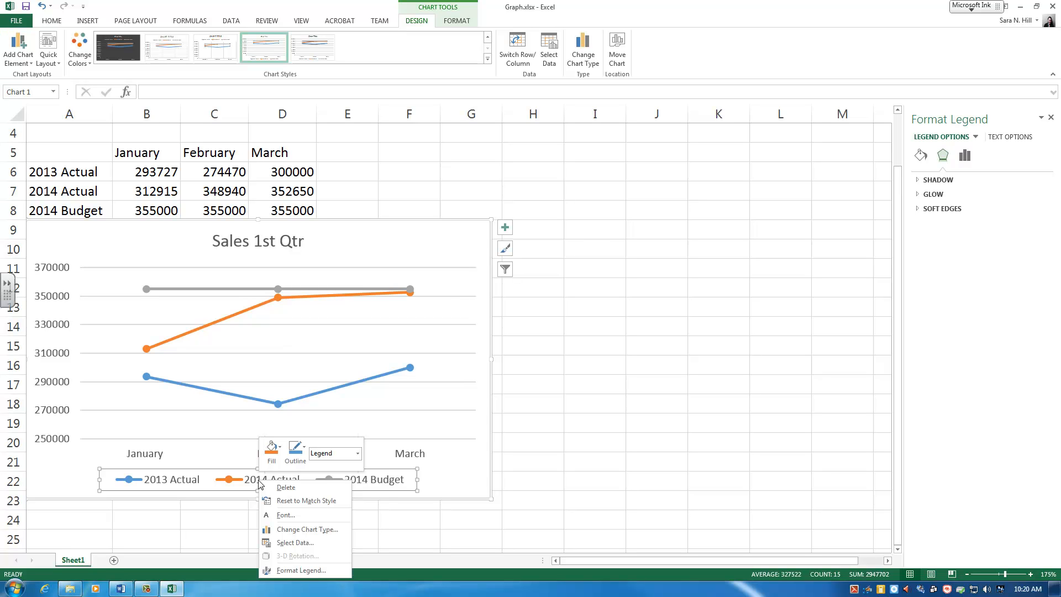
pyautogui.click(291, 571)
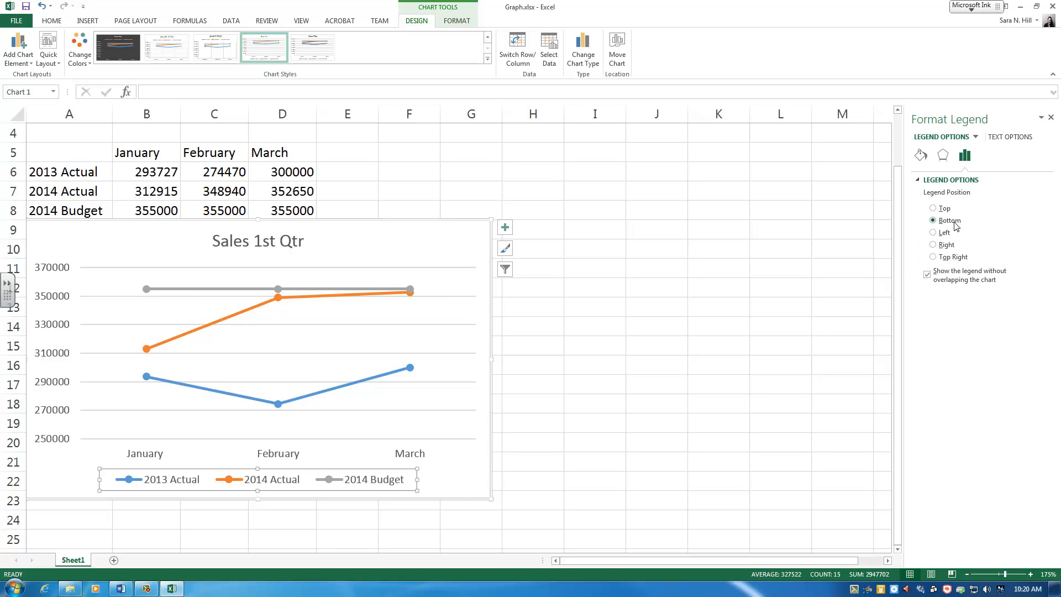
pyautogui.click(933, 245)
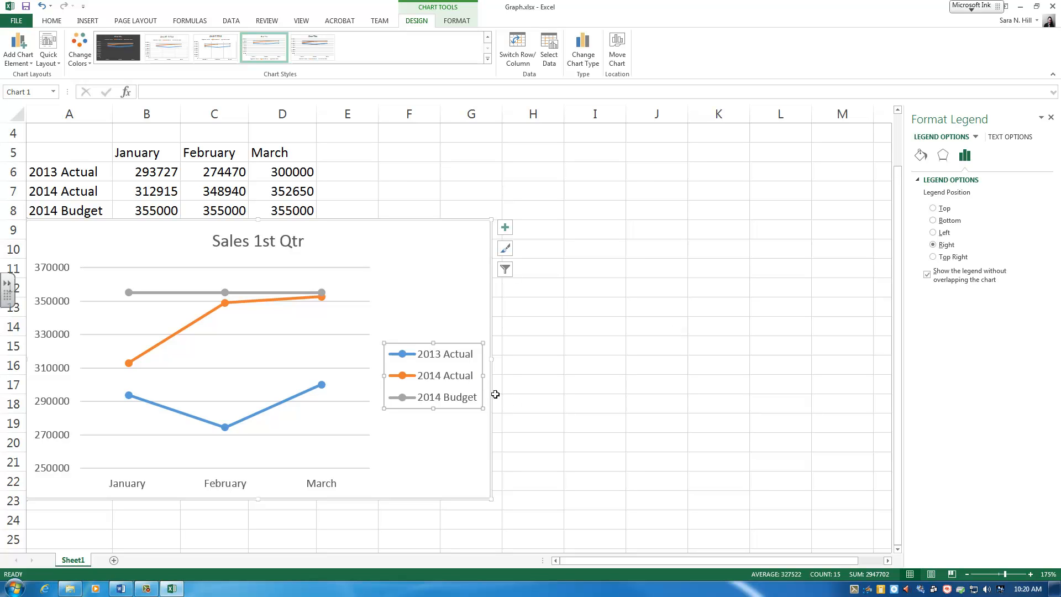
pyautogui.click(668, 413)
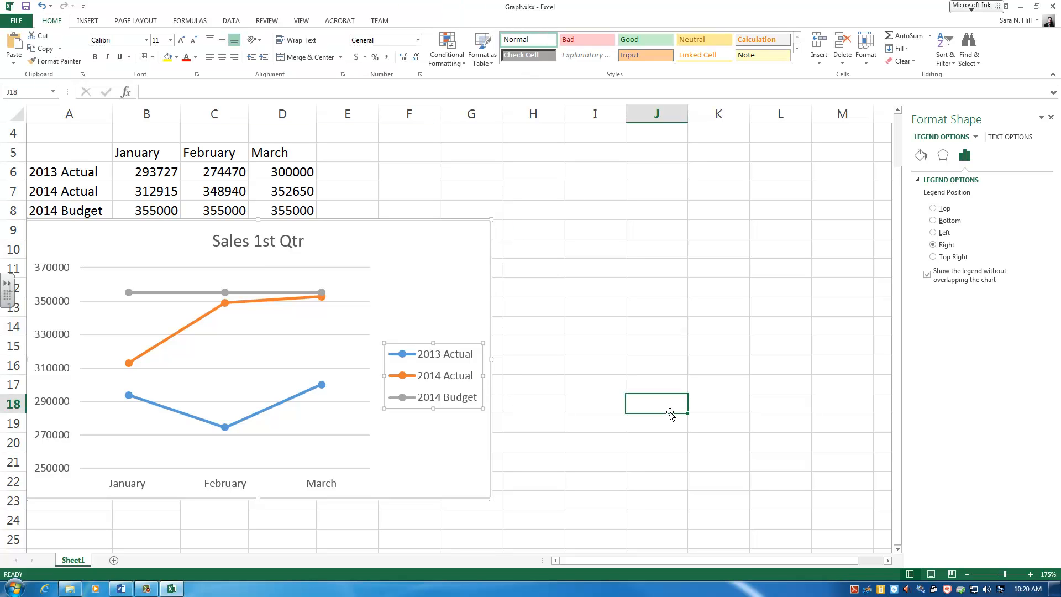
# Extend the chart's data range through column G and fill the month headings in row 5 across to June
pyautogui.click(454, 303)
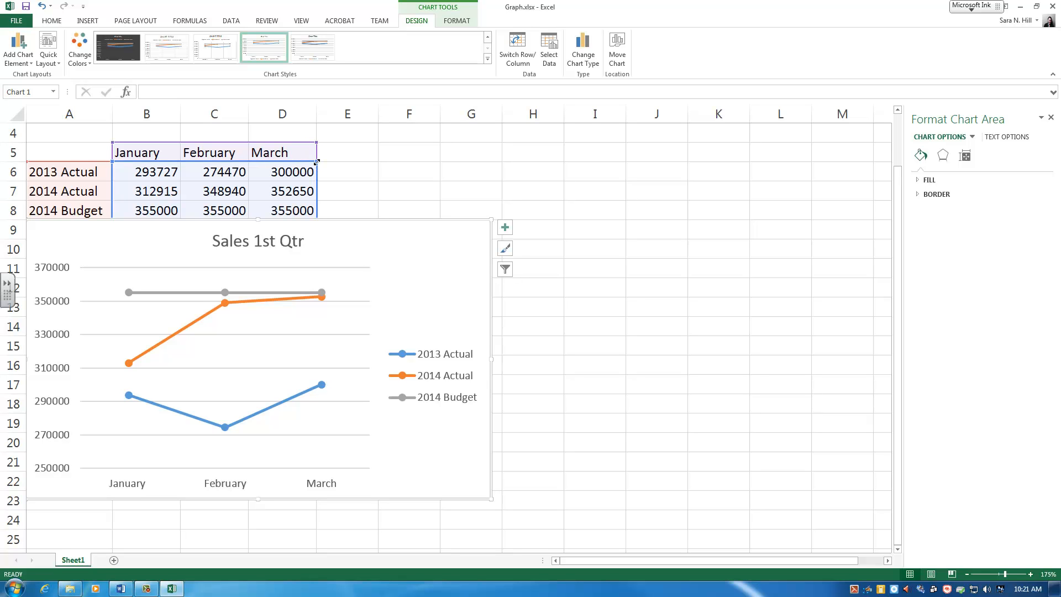
pyautogui.moveTo(337, 164); pyautogui.dragTo(482, 167)
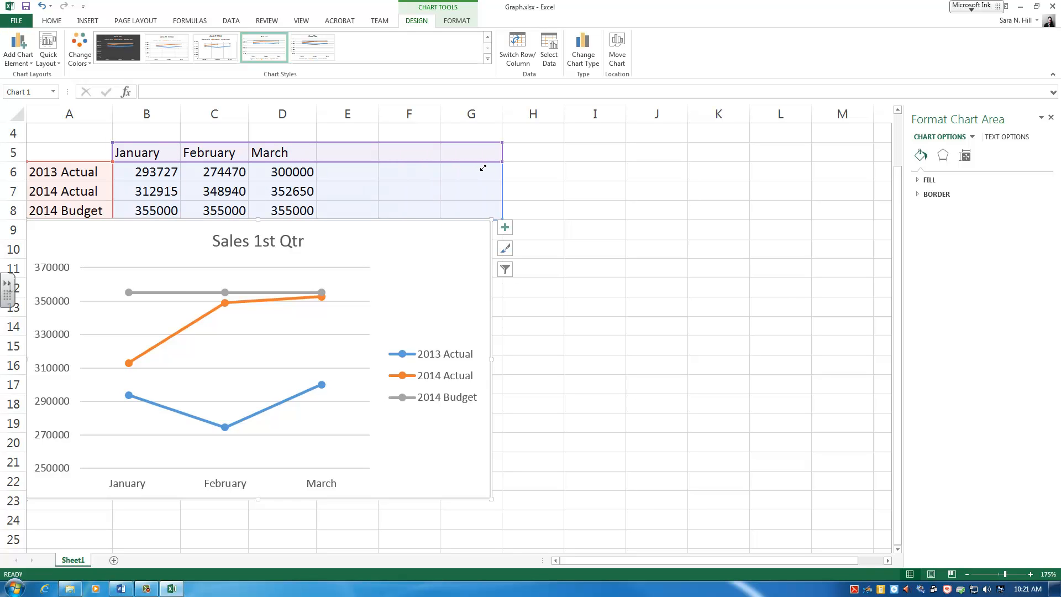
pyautogui.moveTo(483, 167); pyautogui.dragTo(483, 167)
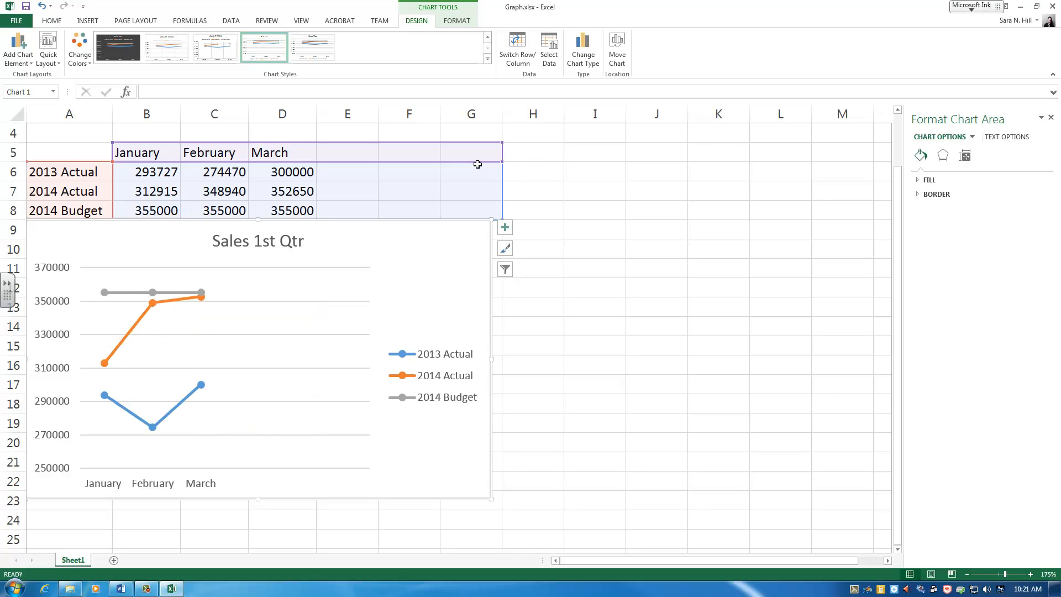
pyautogui.click(292, 154)
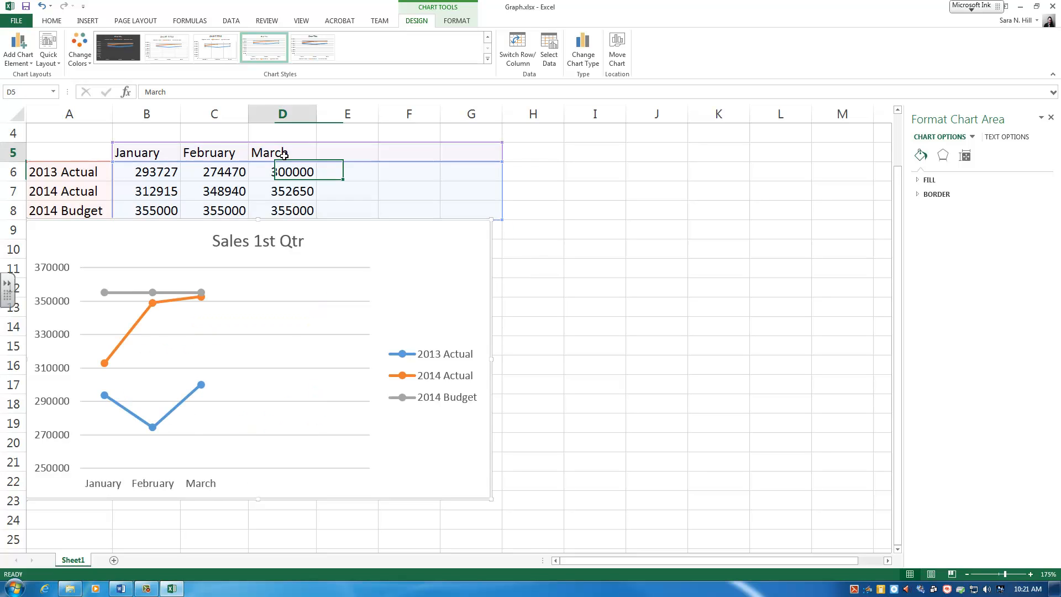
pyautogui.moveTo(251, 148); pyautogui.dragTo(490, 163)
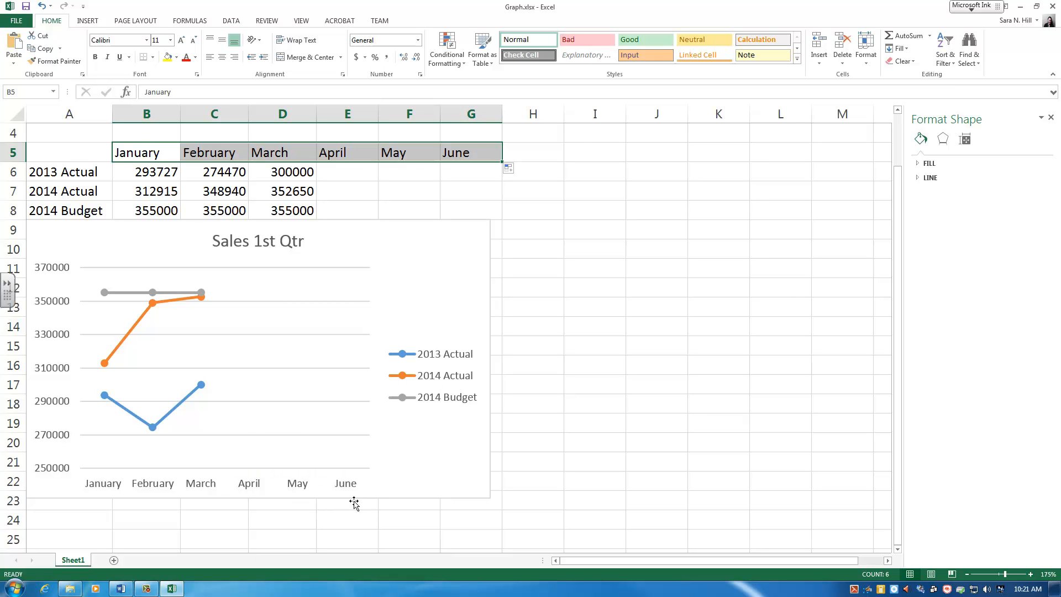
# Enter the 2013 Actual sales as 312000 for April, 320000 for May and 325000 for June
pyautogui.click(340, 179)
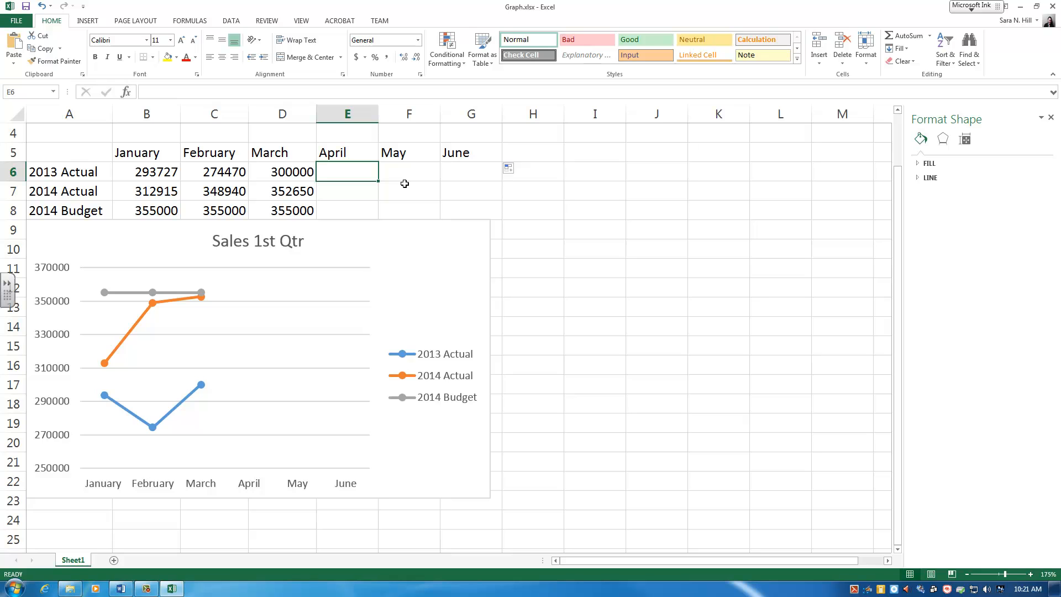
pyautogui.write('21')
pyautogui.press('BackSpace')
pyautogui.press('BackSpace')
pyautogui.write('312000')
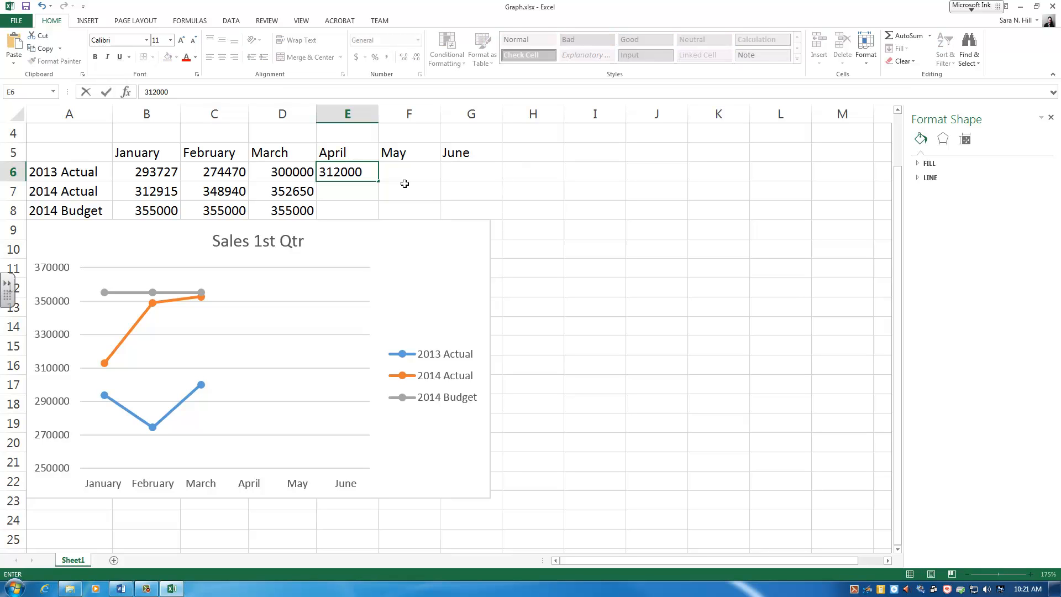
pyautogui.press('Tab')
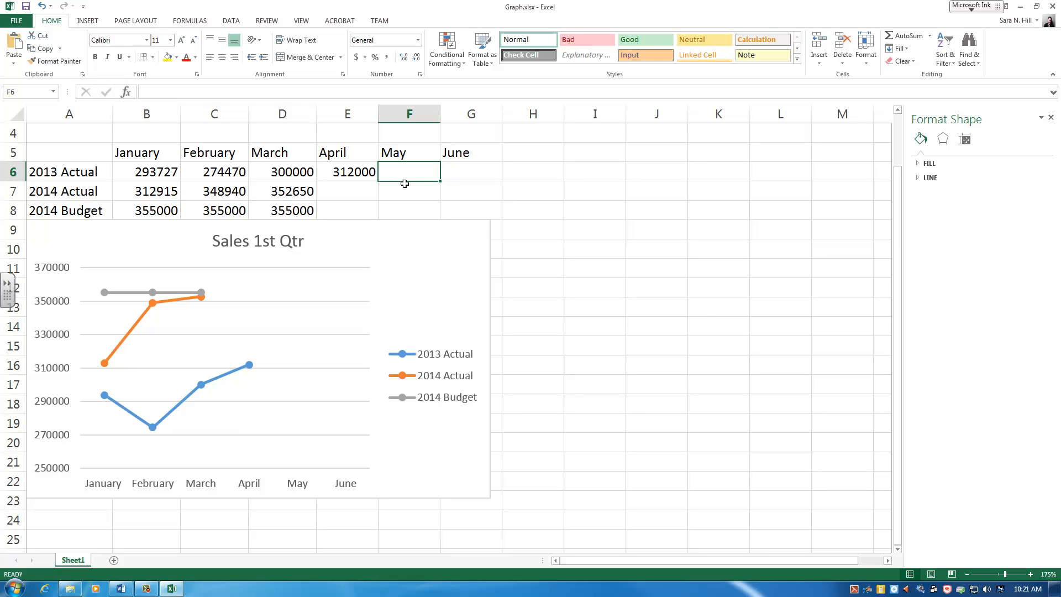
pyautogui.write('32000')
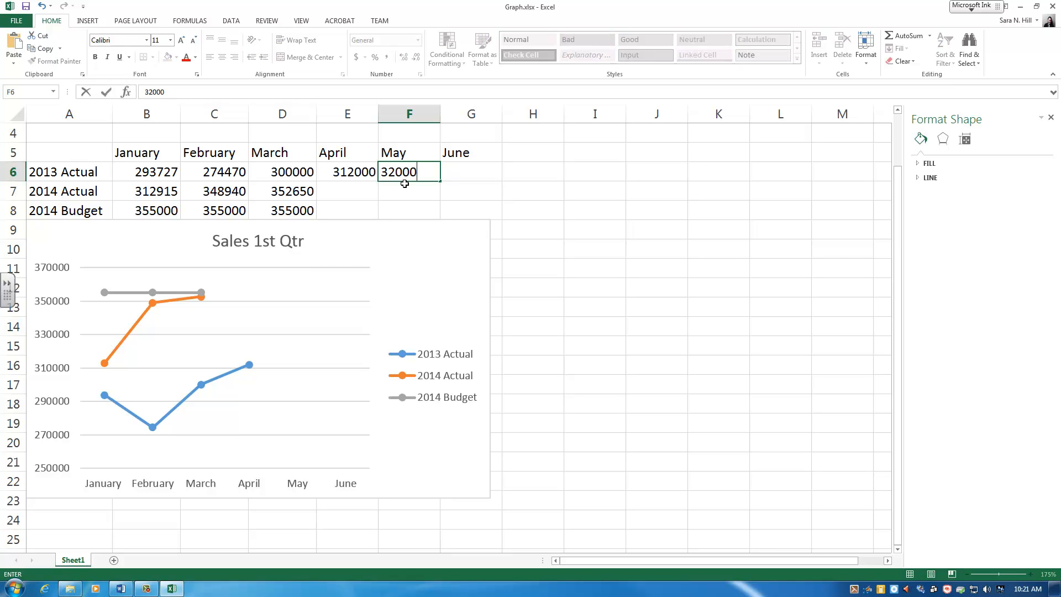
pyautogui.write('0')
pyautogui.press('Tab')
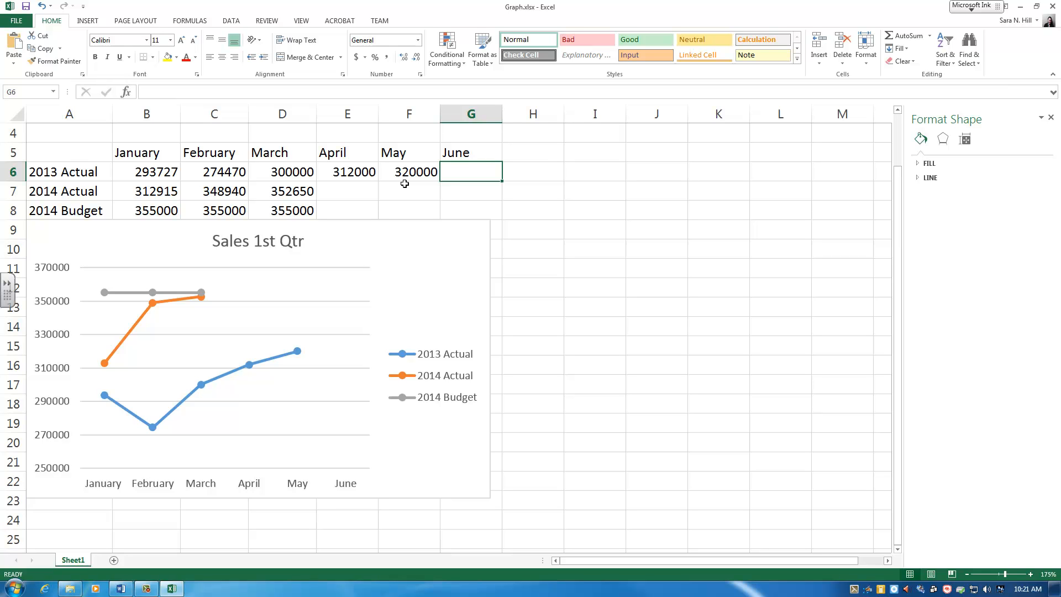
pyautogui.write('325000')
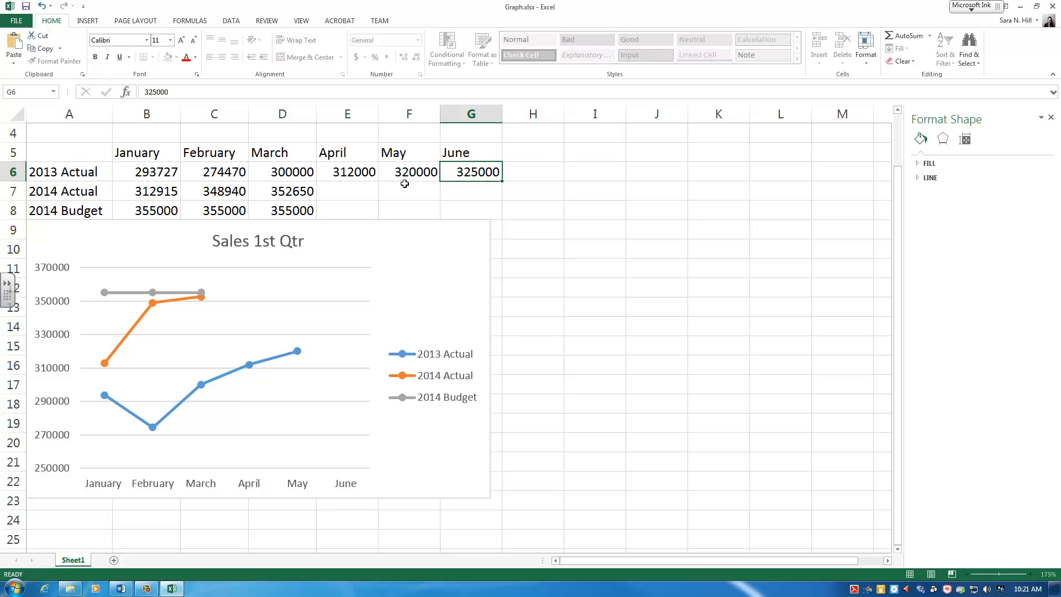
pyautogui.press('Return')
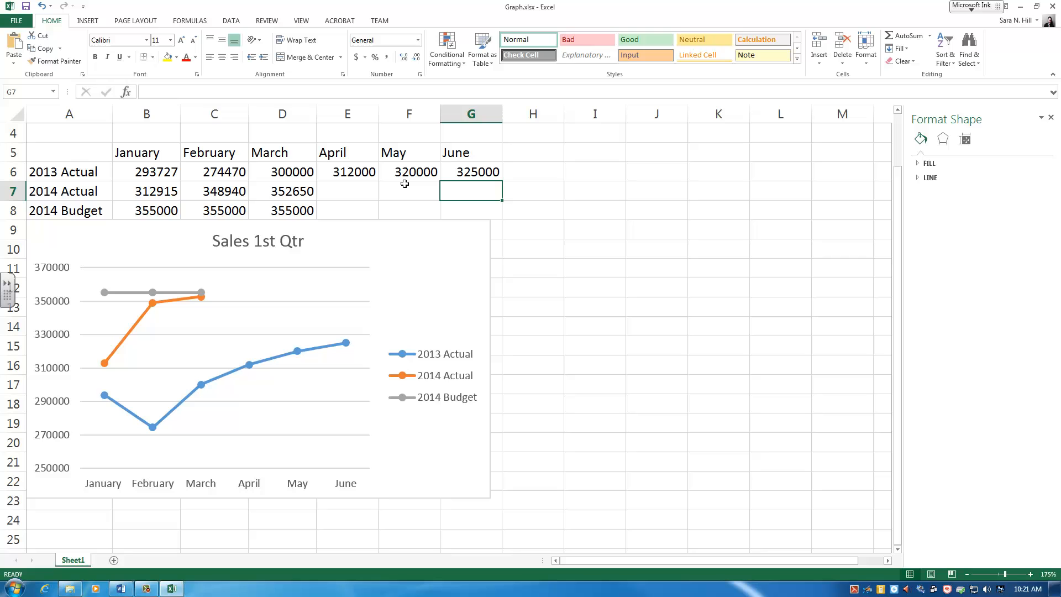
# Enter the 2014 Budget as 355000 for each of April, May and June
pyautogui.click(299, 213)
pyautogui.click(317, 219)
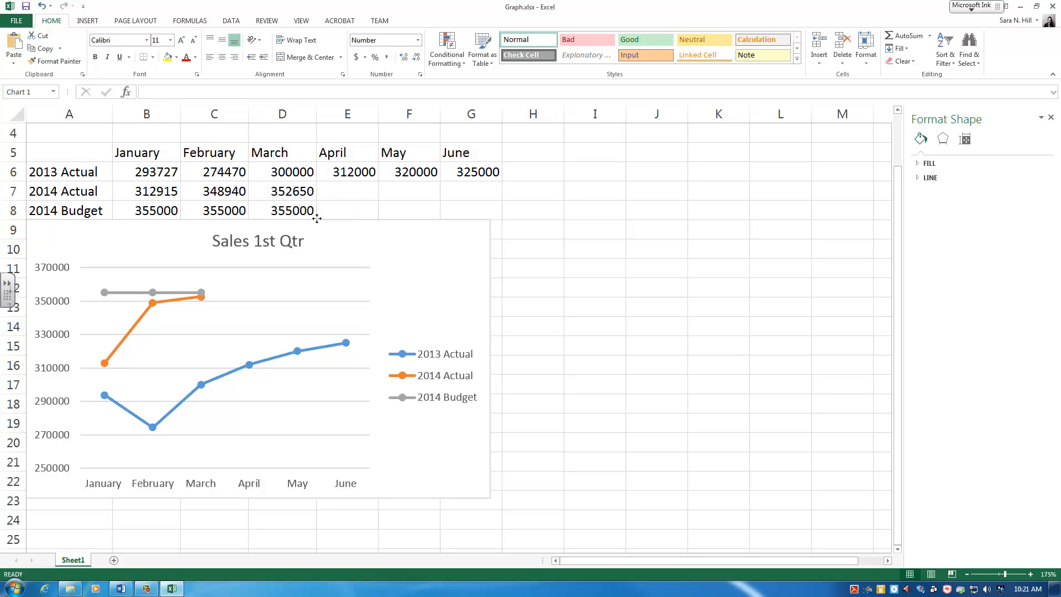
pyautogui.click(358, 210)
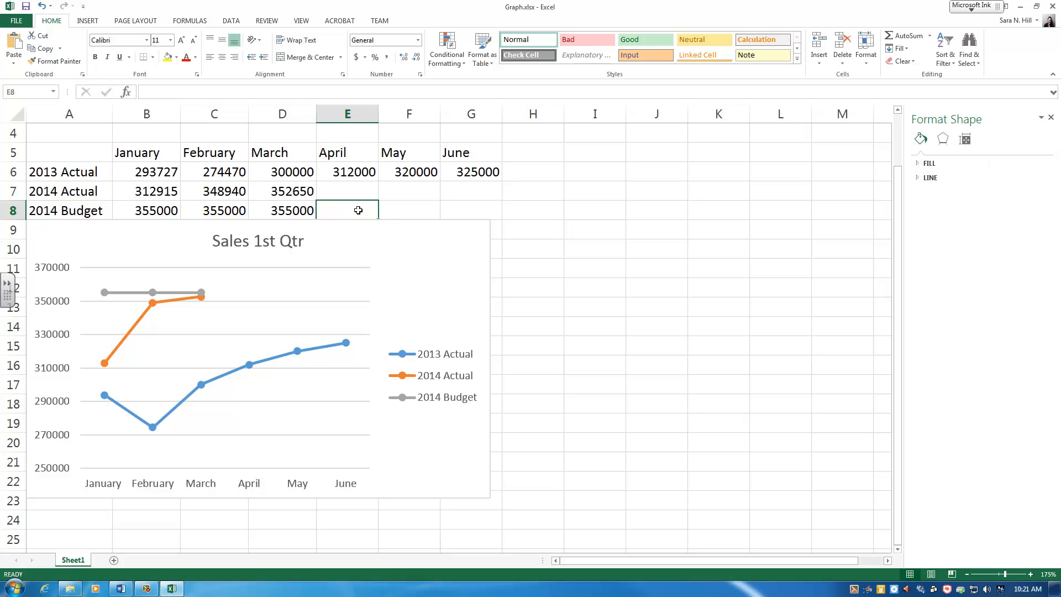
pyautogui.write('355000')
pyautogui.press('Tab')
pyautogui.write('355000')
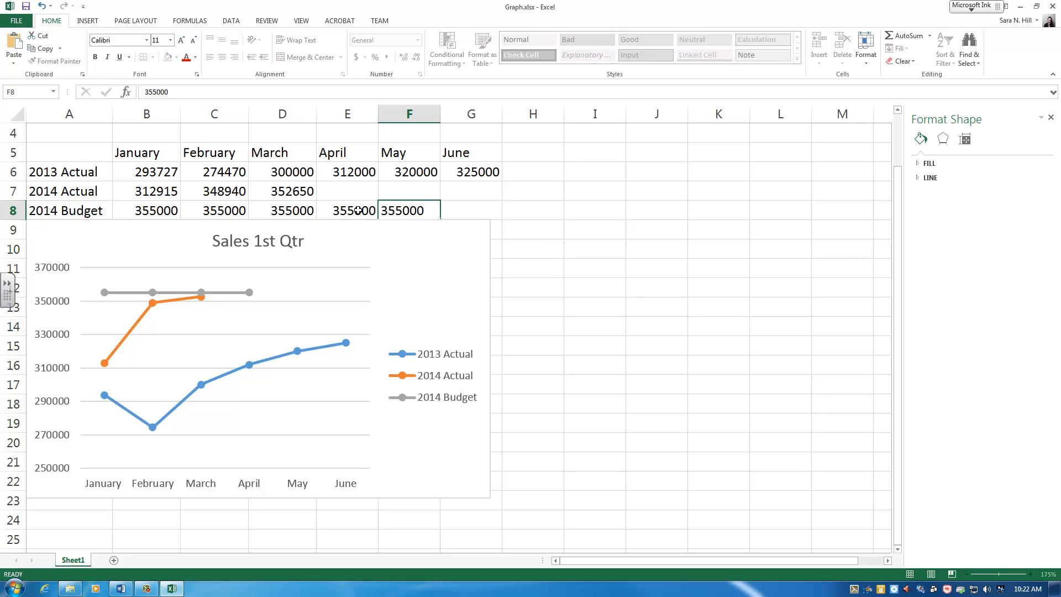
pyautogui.press('Tab')
pyautogui.write('355000')
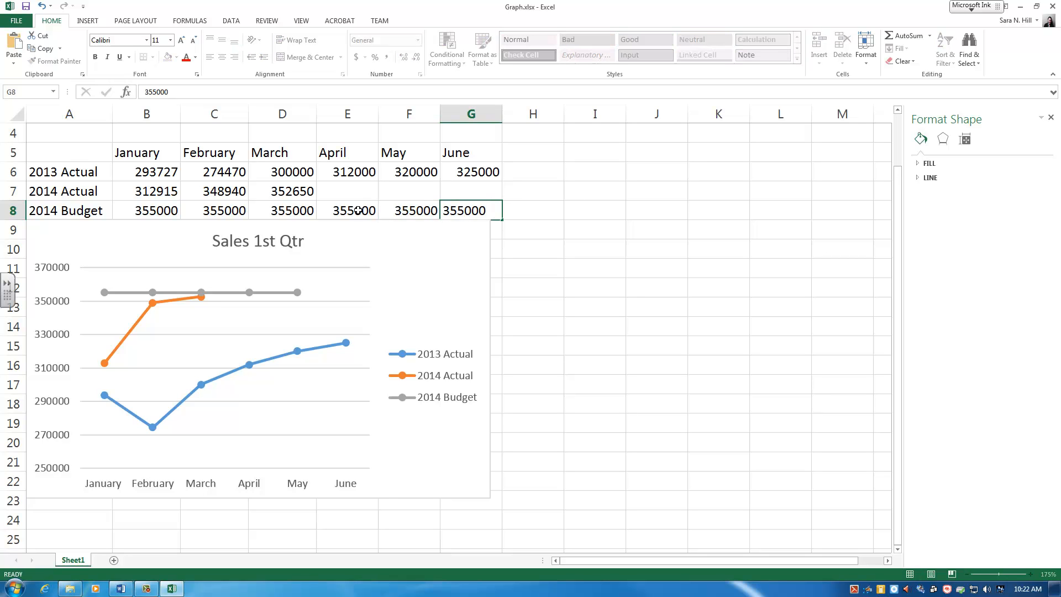
pyautogui.press('Return')
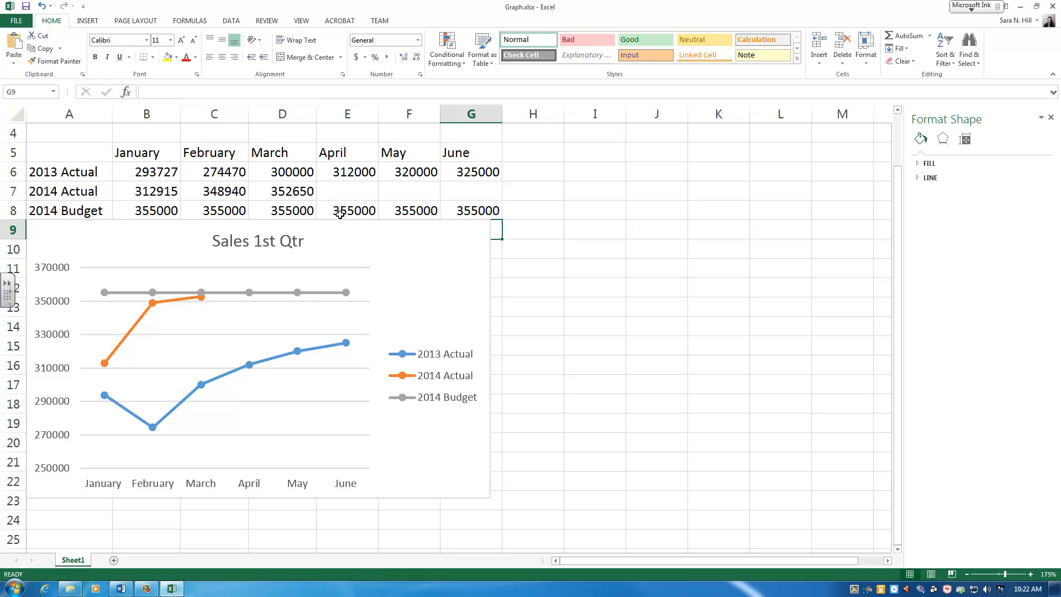
# Enter the 2014 Actual sales as 354000 for April, 356000 for May and 360000 for June
pyautogui.click(343, 196)
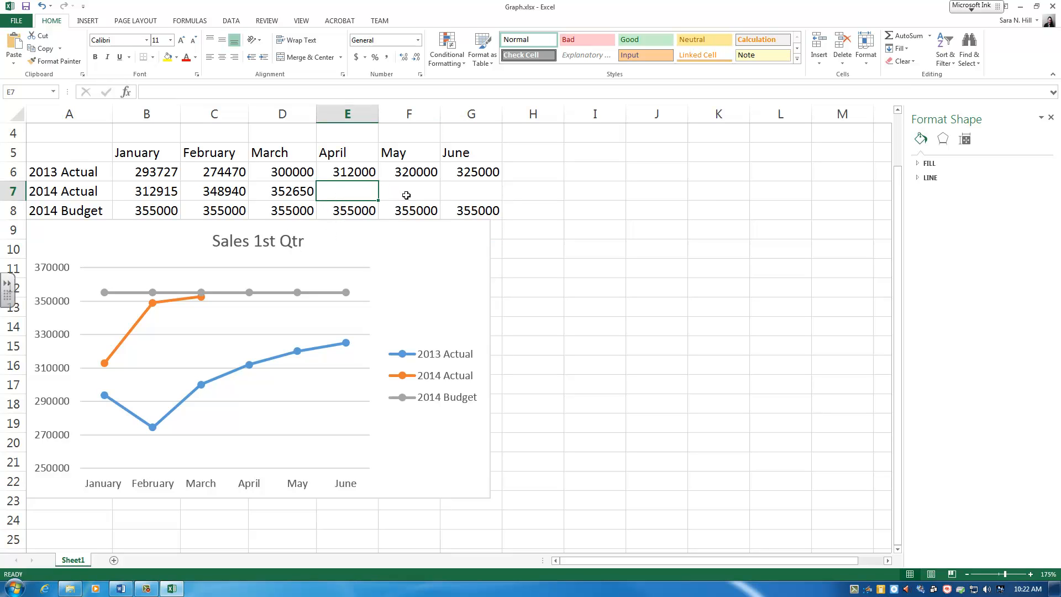
pyautogui.write('354000')
pyautogui.press('Tab')
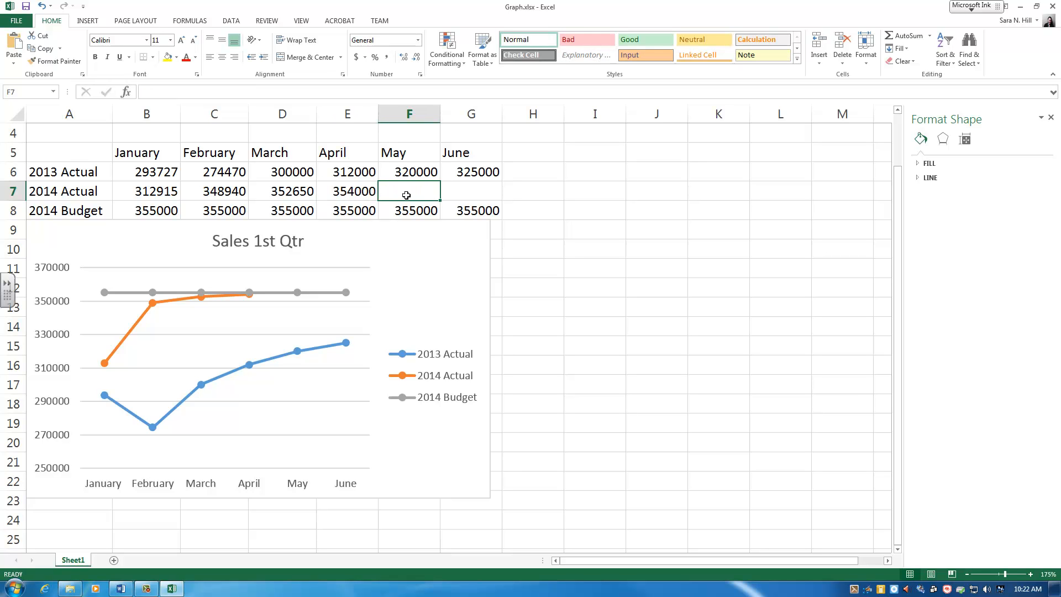
pyautogui.write('356000')
pyautogui.press('Tab')
pyautogui.write('3')
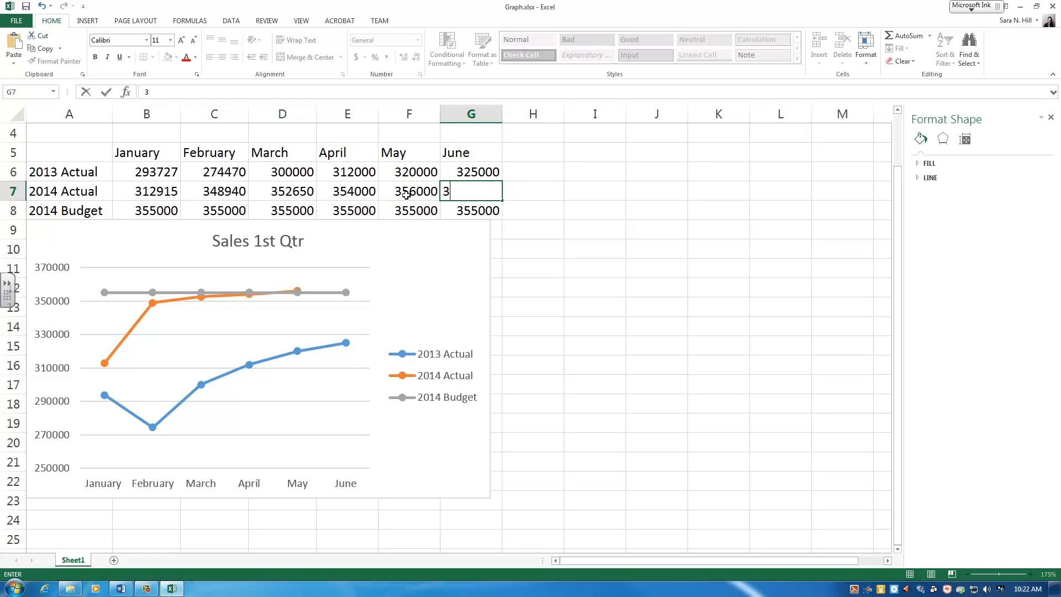
pyautogui.write('60000')
pyautogui.press('Return')
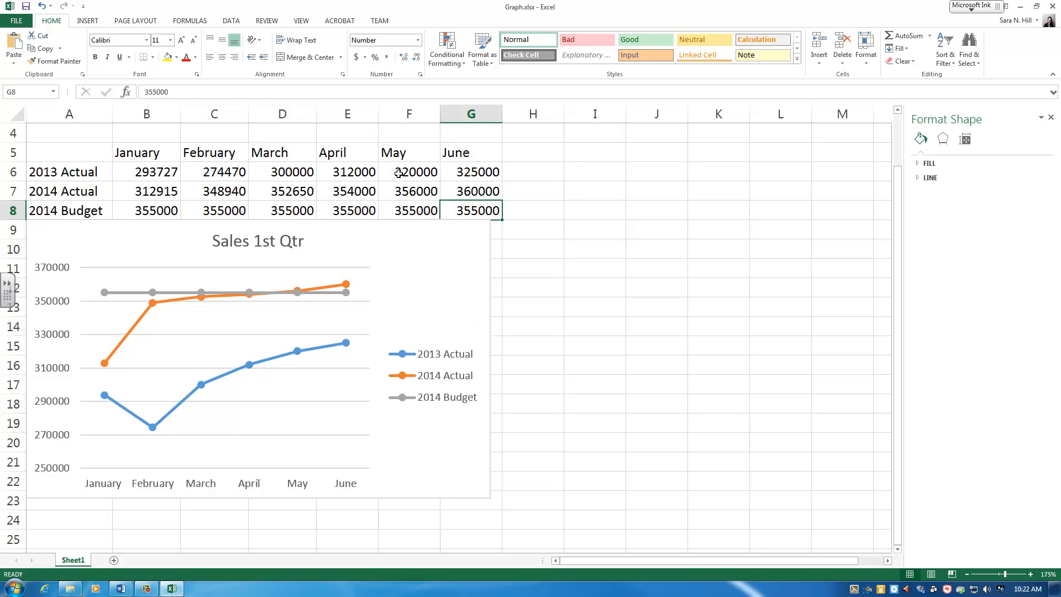
# Change the sales line chart to a 2-D clustered column chart and deselect it
pyautogui.click(427, 282)
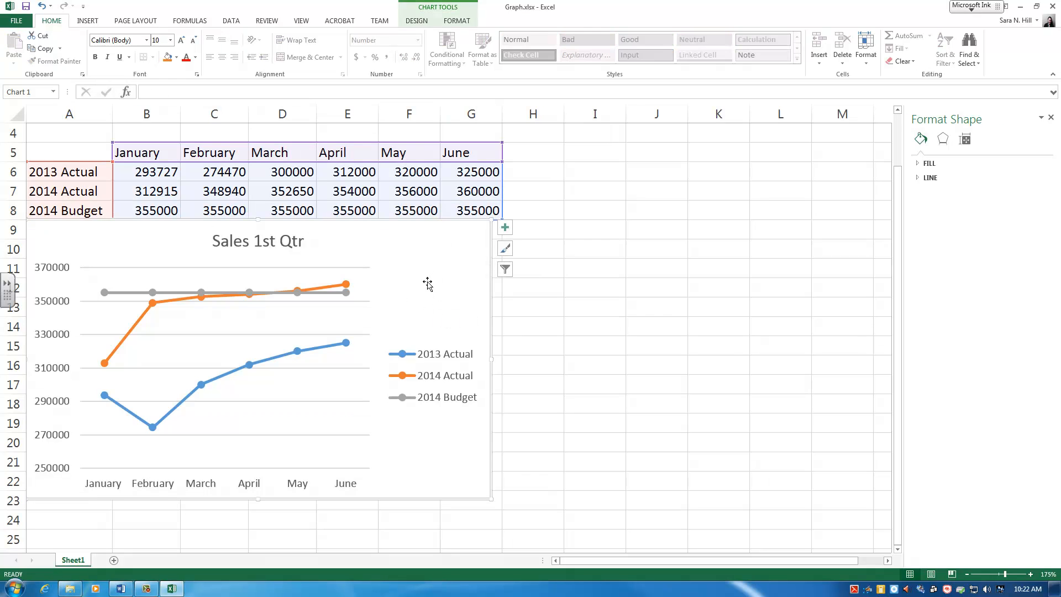
pyautogui.click(296, 301)
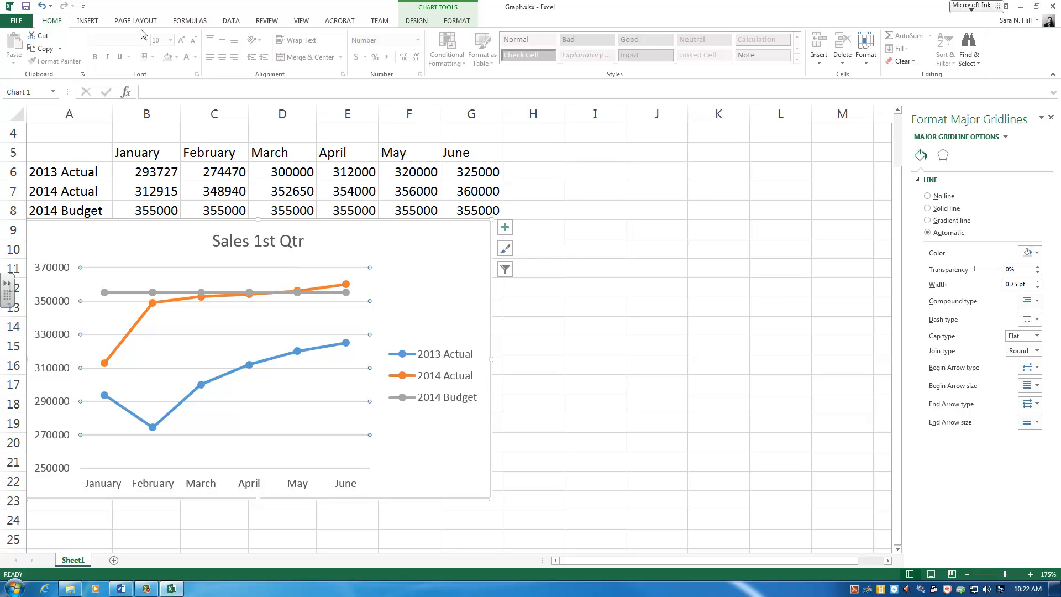
pyautogui.click(95, 24)
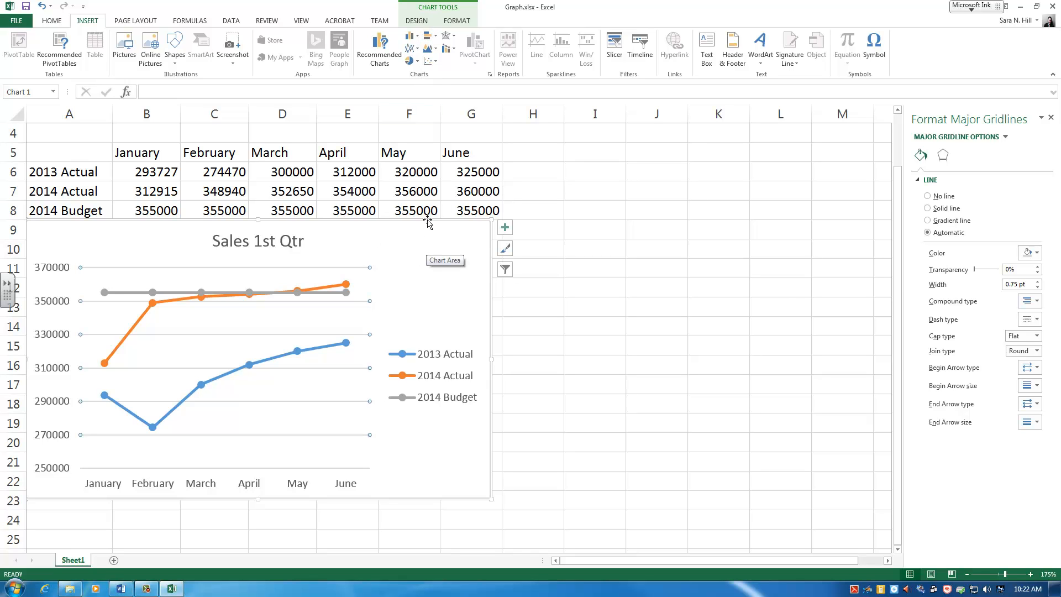
pyautogui.click(410, 36)
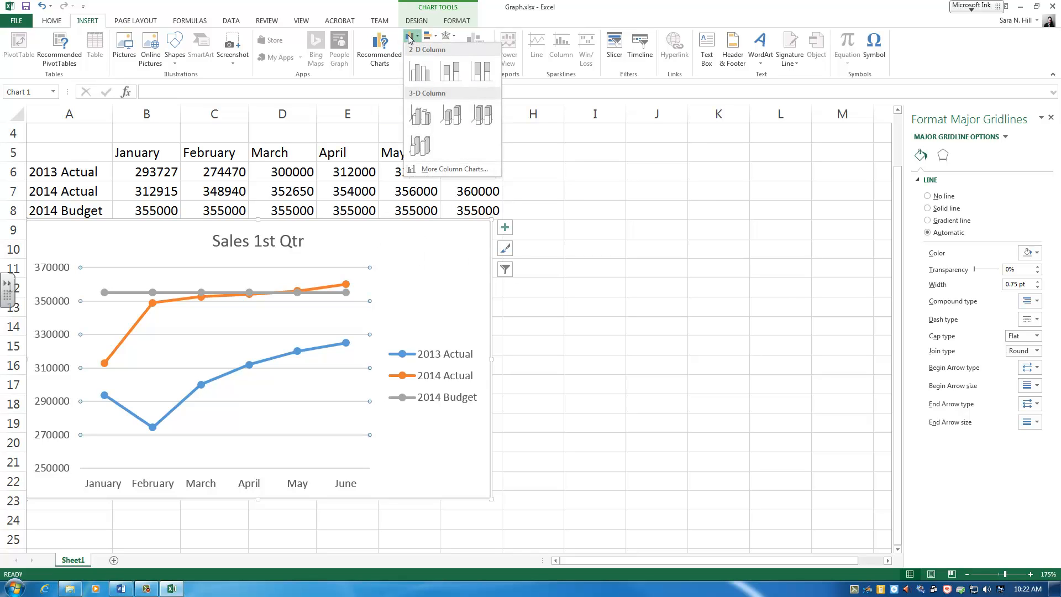
pyautogui.click(419, 71)
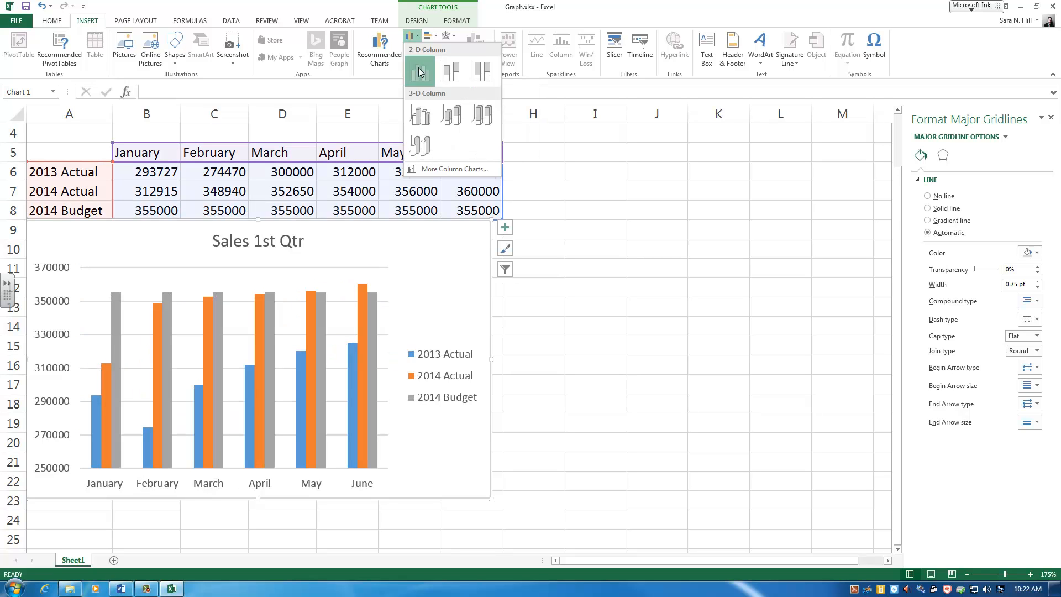
pyautogui.click(596, 356)
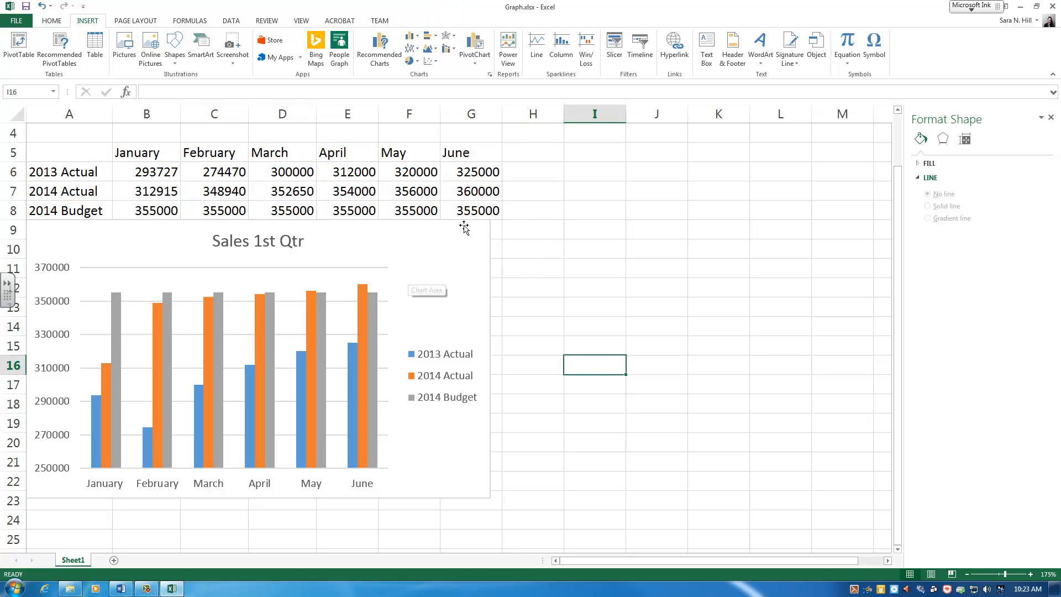